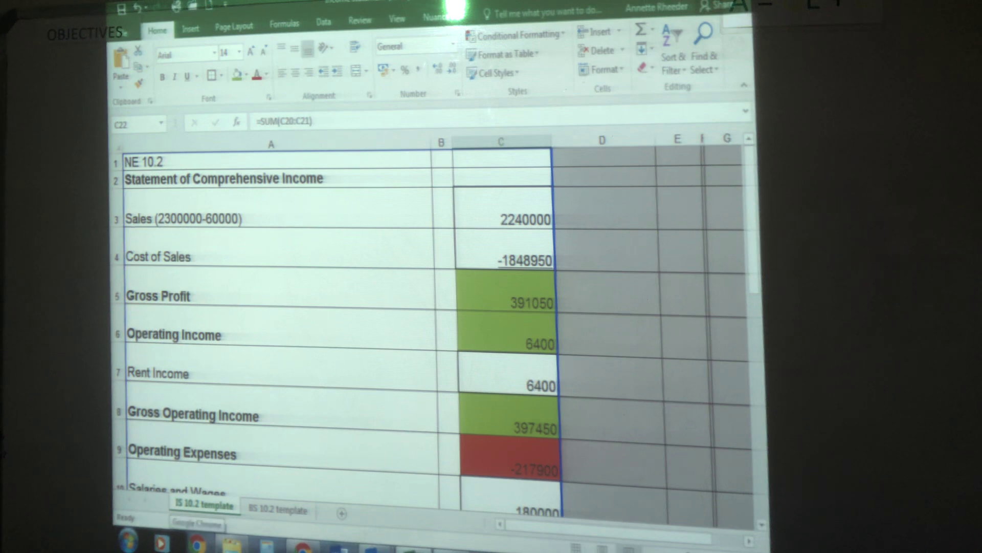
Step: Switch to the BS 10.2 balance sheet and return to its top, showing fixed assets of 720000
click(277, 509)
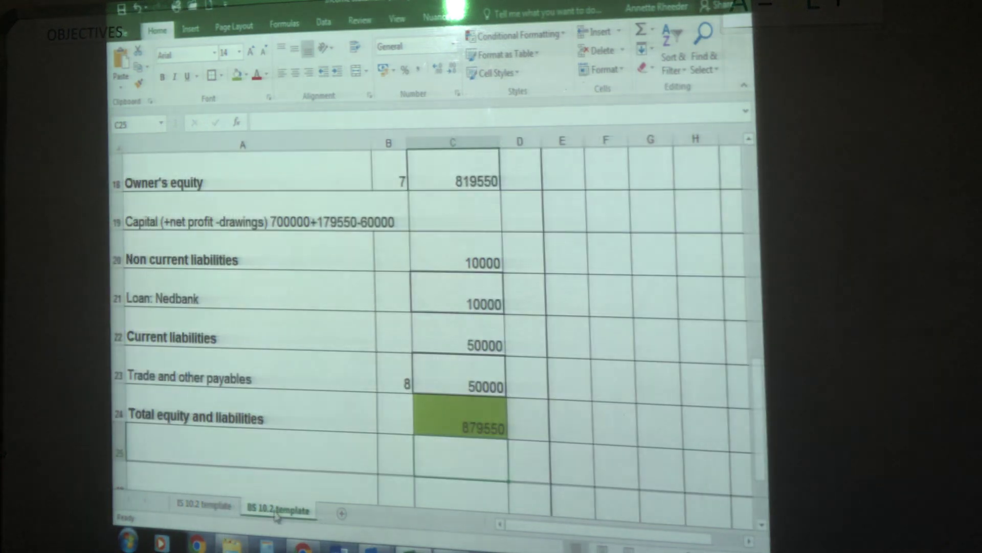
scroll(302, 395, up, 3)
scroll(302, 405, up, 2)
scroll(299, 418, up, 1)
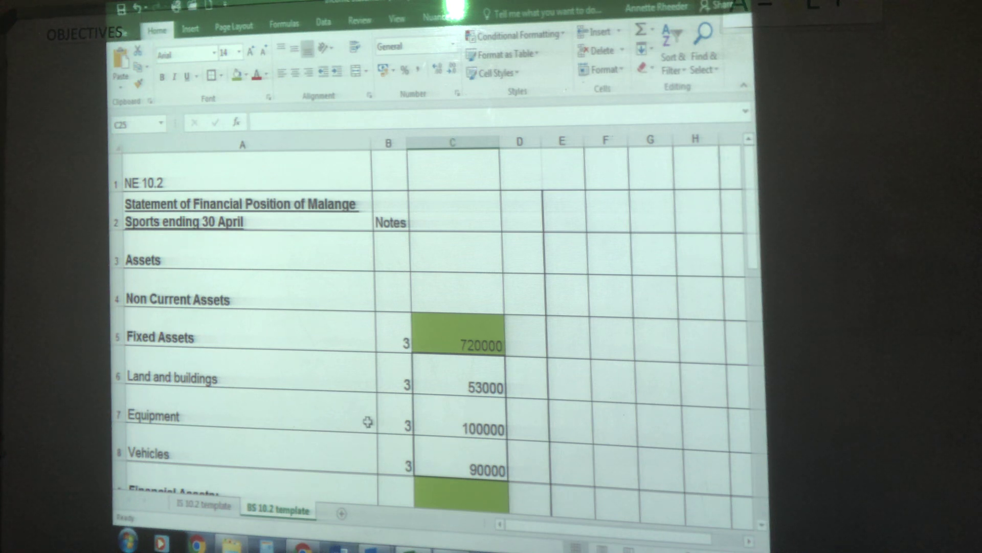
Step: Select the Land and buildings amount and bring the liabilities into view, showing the Nedbank loan of 10000
click(437, 384)
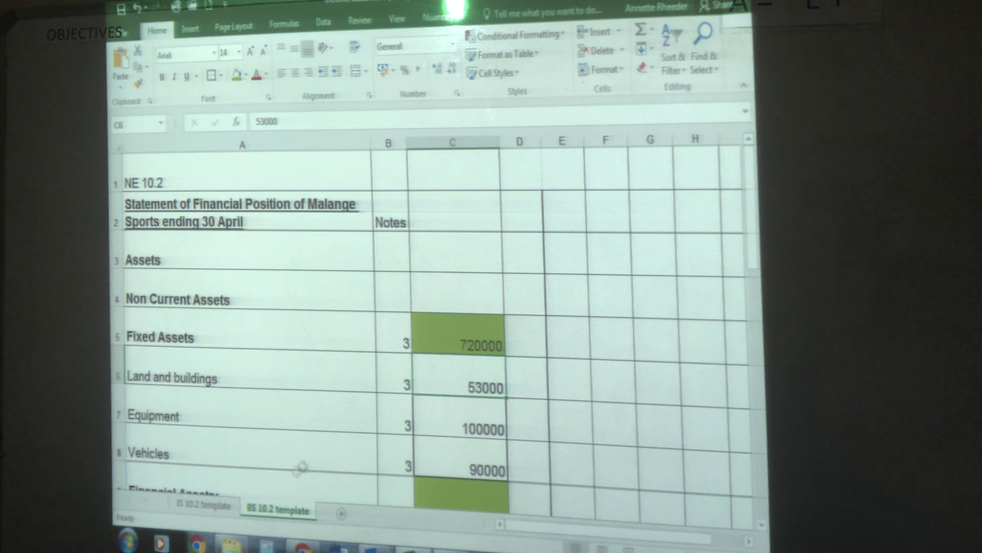
scroll(329, 432, down, 3)
scroll(329, 433, down, 1)
scroll(329, 432, down, 1)
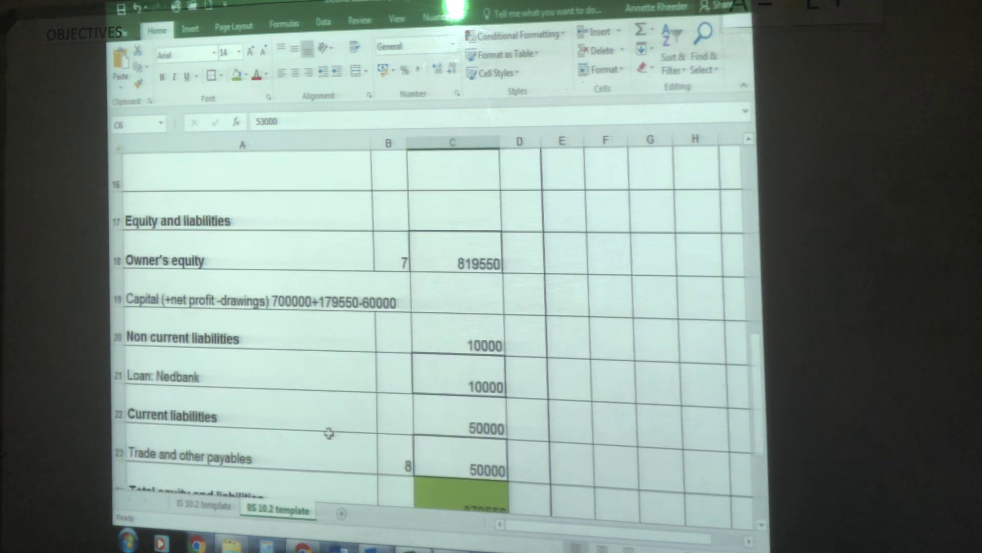
scroll(329, 433, down, 1)
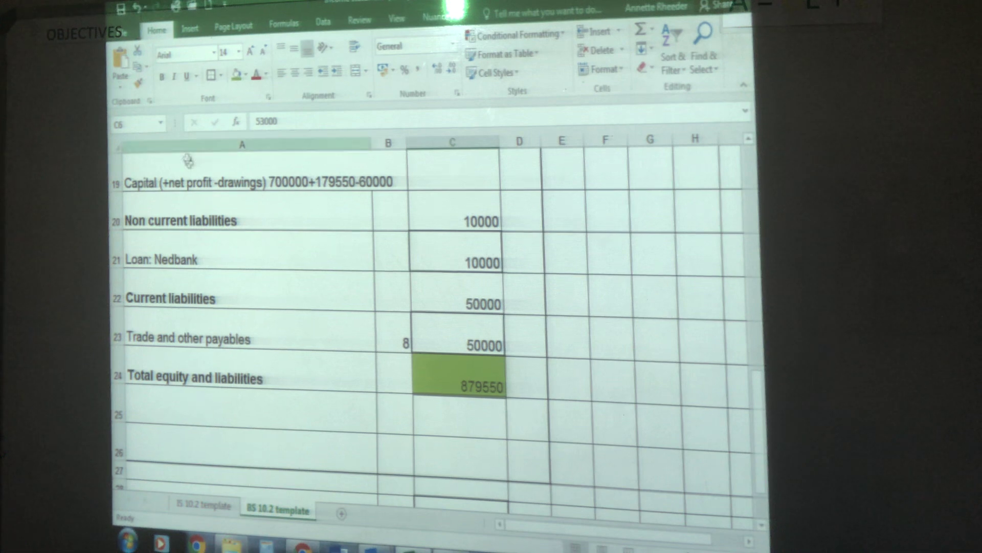
Step: Change the loan label in A21 to "Loan: Nedbank 10000+"
double_click(224, 264)
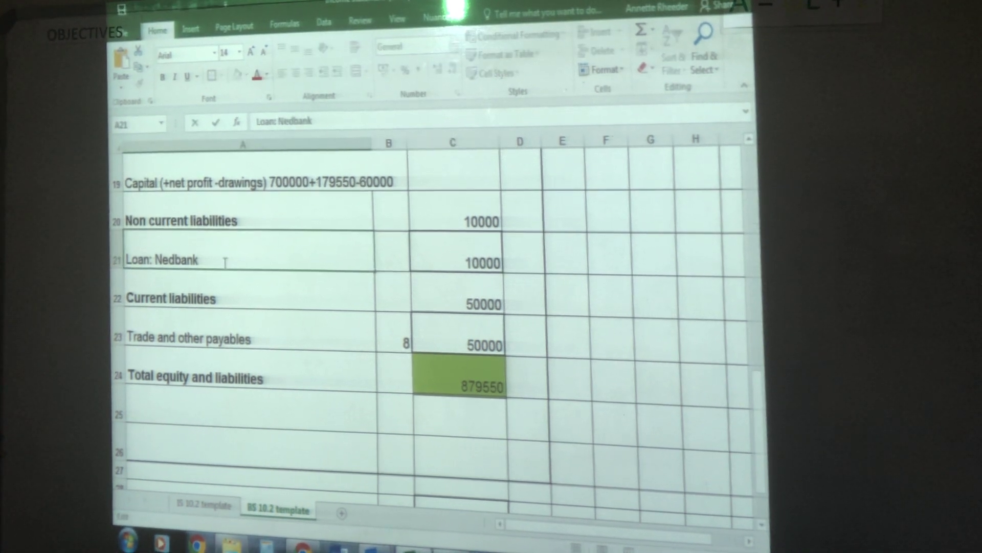
text( 100)
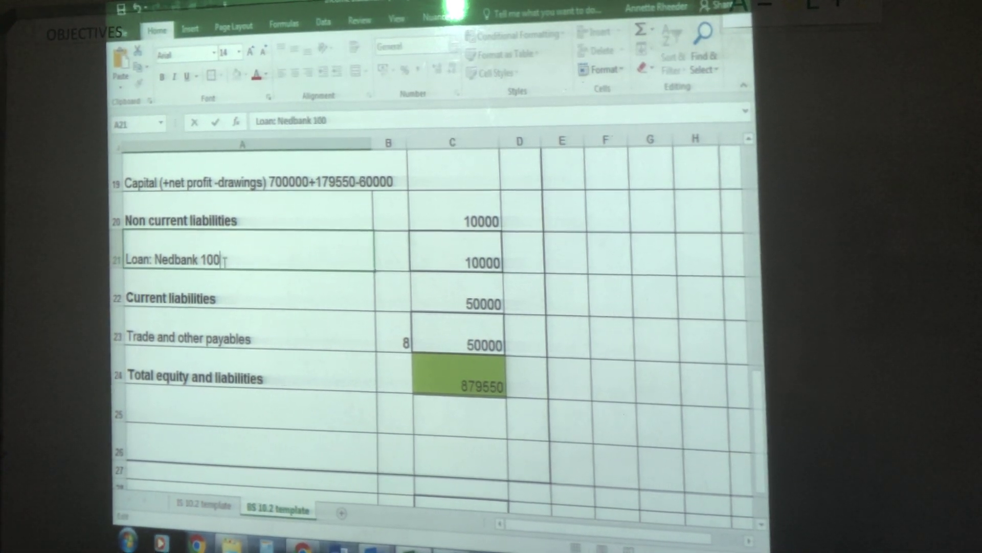
text(00+)
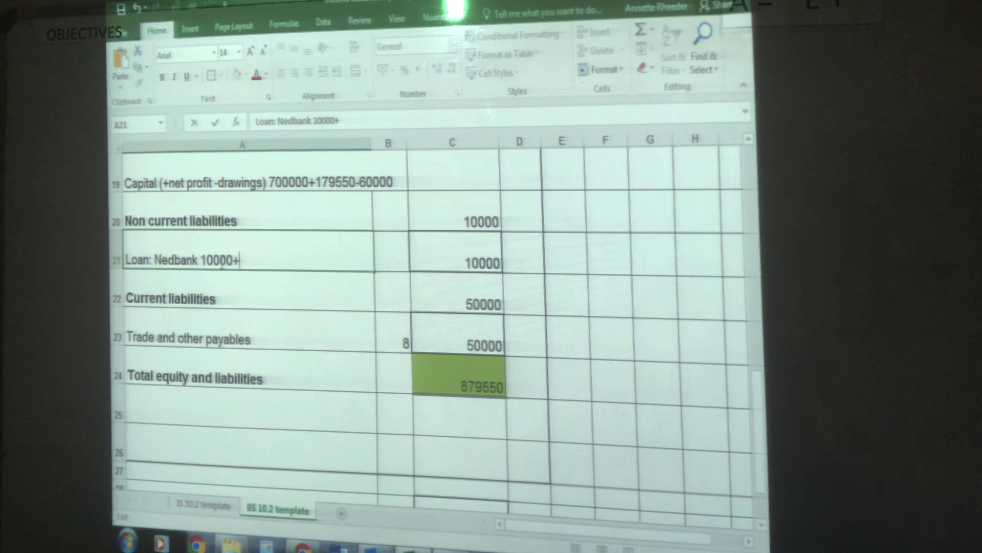
click(601, 343)
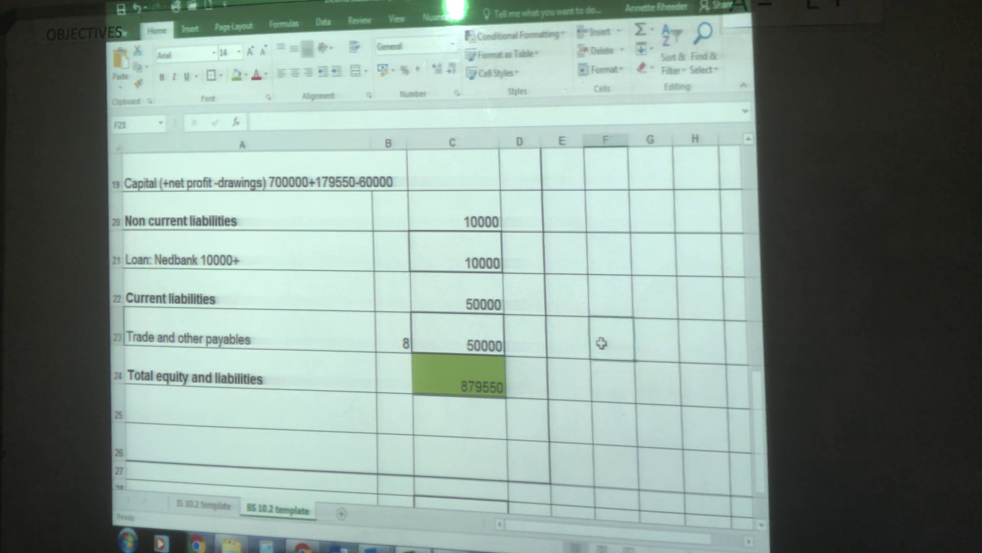
Step: Enter the 10000x15%x9/12 interest working in F21 and extend the loan label to "Loan: Nedbank 10000+1125"
click(597, 258)
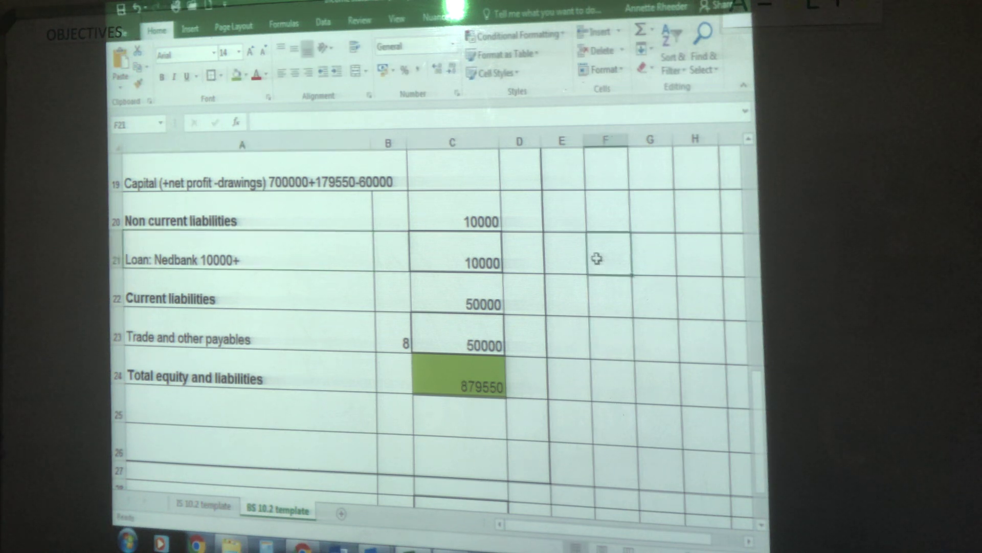
text(10000)
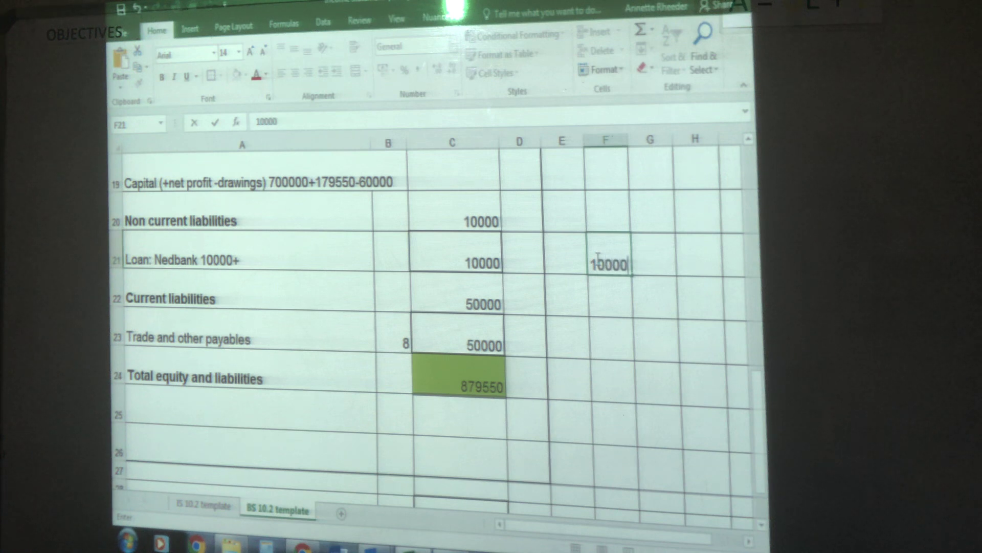
text(x)
text(15%)
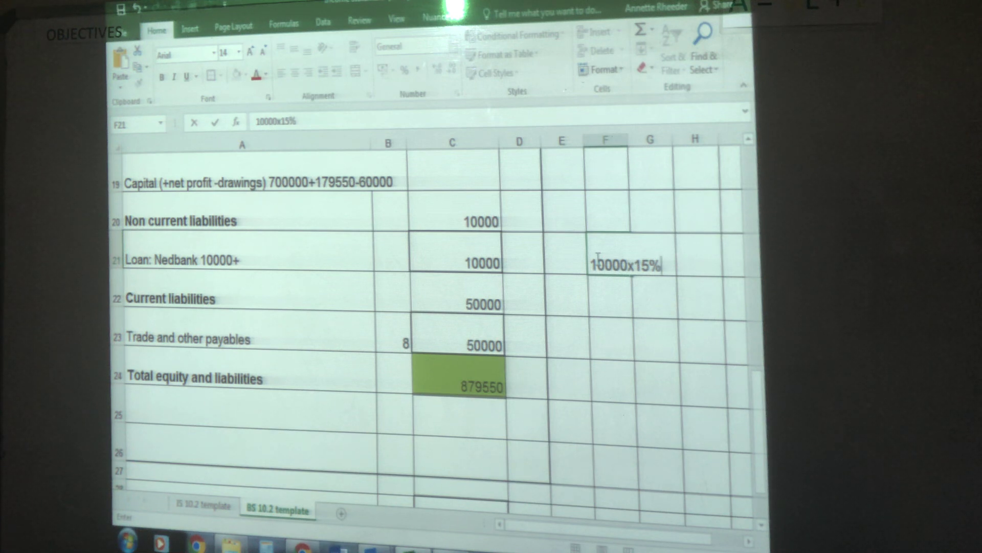
text(x9/)
text(12)
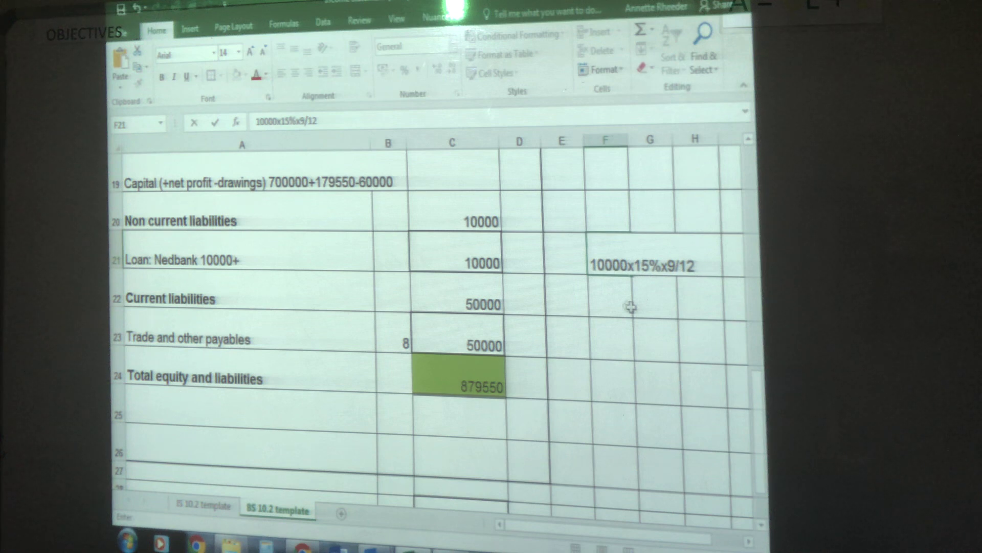
click(254, 257)
text(112)
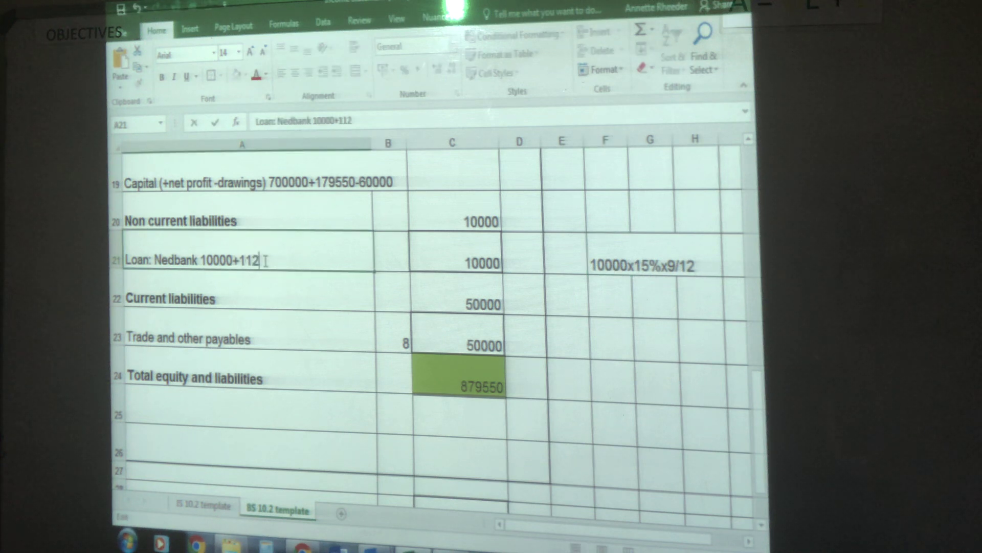
text(5)
click(203, 505)
scroll(297, 450, down, 2)
scroll(297, 451, down, 2)
scroll(297, 451, down, 2)
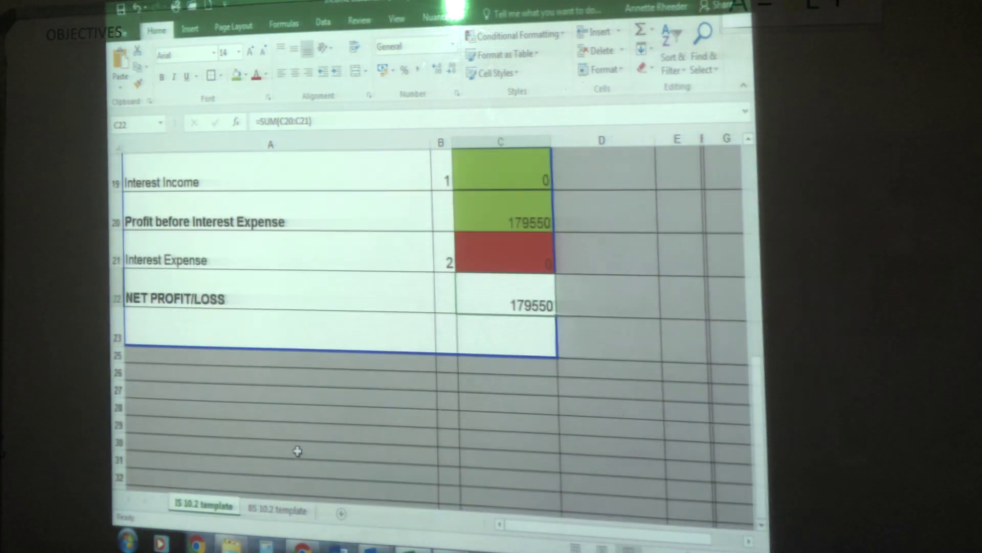
scroll(298, 451, up, 1)
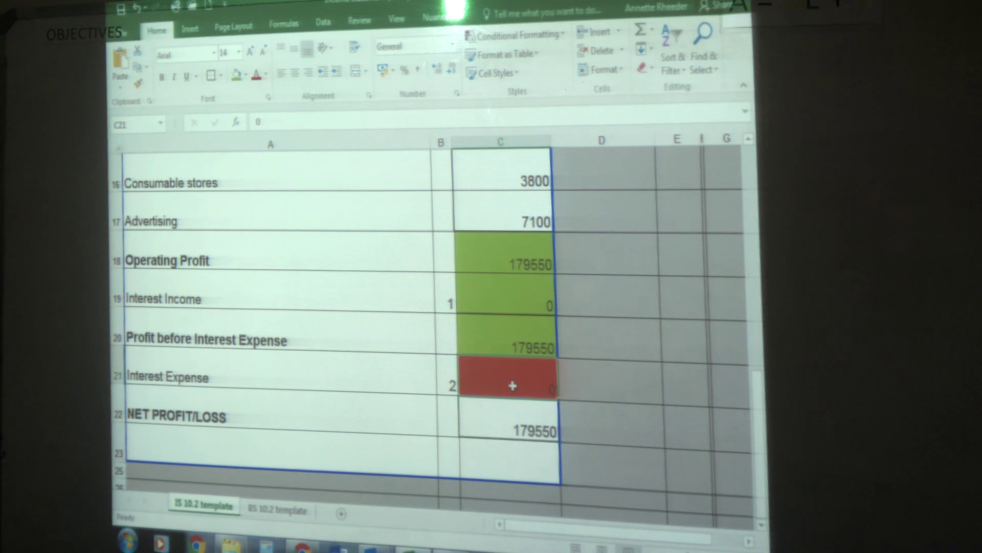
text(=)
text(1125)
Step: Enter -1125 as the income statement's interest expense, reducing net profit to 178425
key(Return)
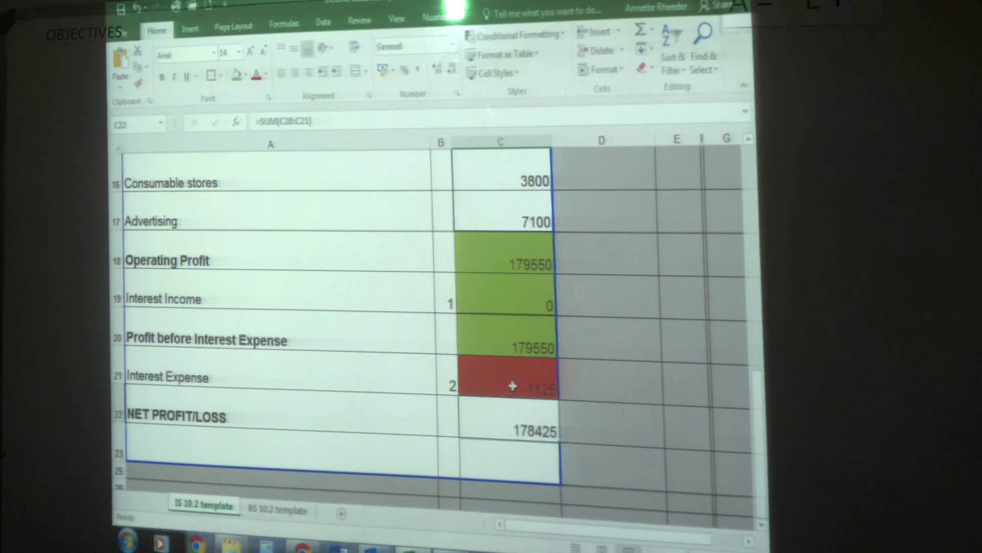